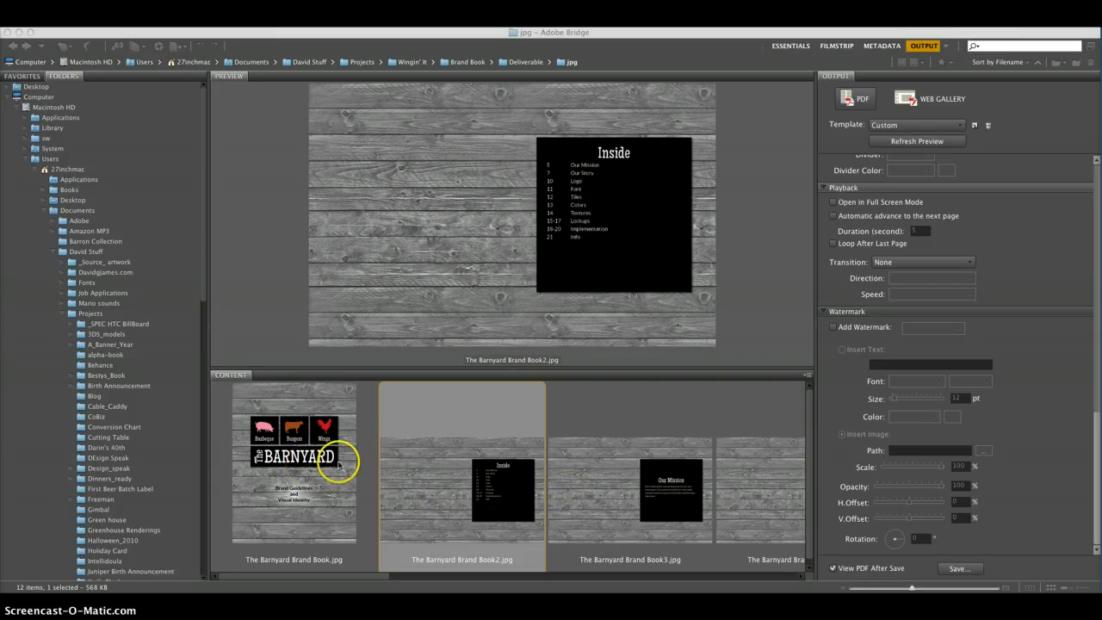
Preview the first four Barnyard Brand Book pages one after another
{"action": "left_click", "coordinate": [312, 463]}
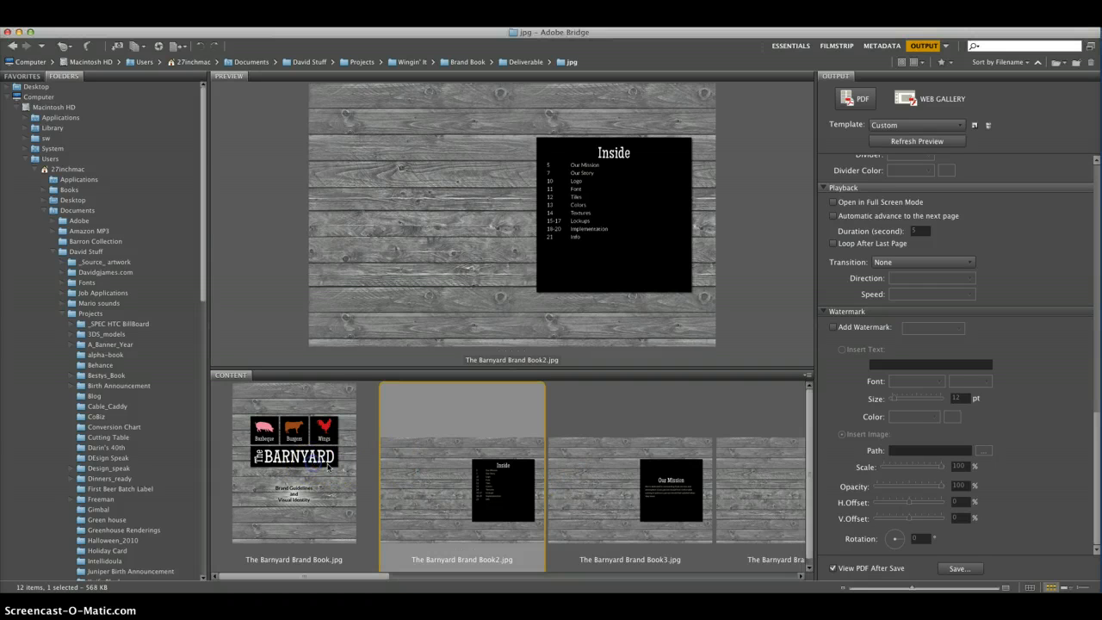
{"action": "left_click", "coordinate": [304, 467]}
{"action": "left_click", "coordinate": [475, 480]}
{"action": "left_click", "coordinate": [625, 482]}
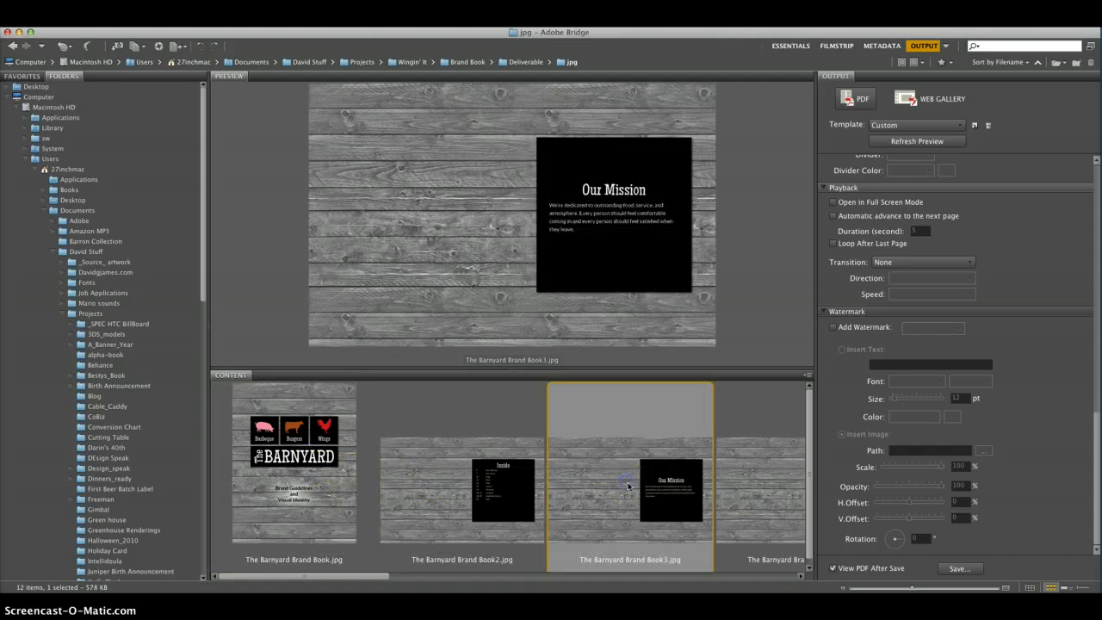
{"action": "left_click", "coordinate": [744, 488]}
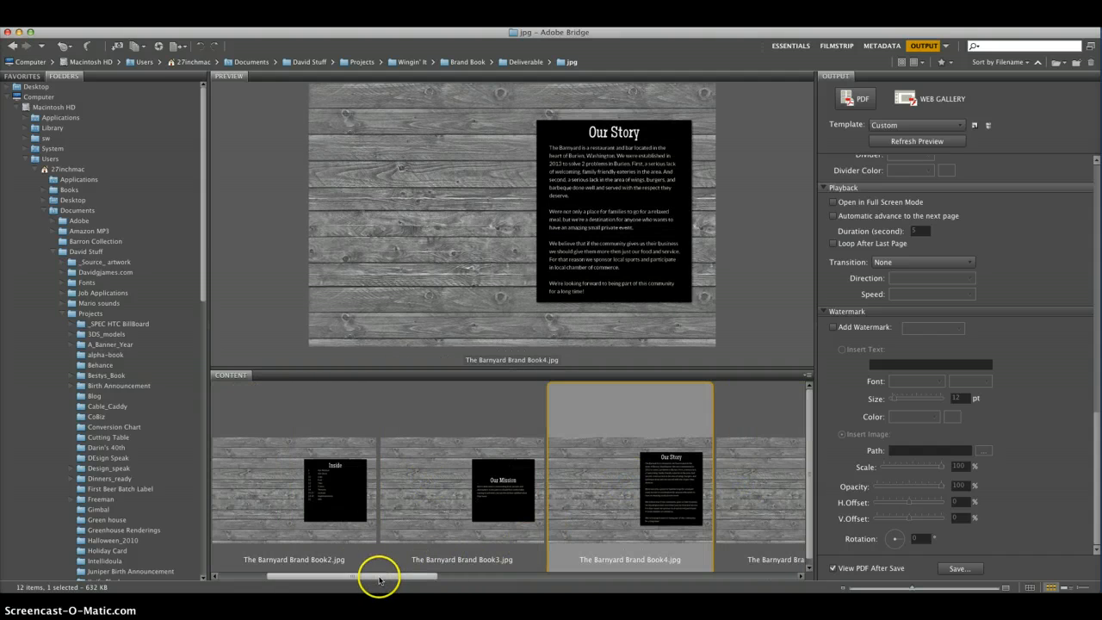
{"action": "left_click_drag", "start_coordinate": [383, 577], "coordinate": [319, 566]}
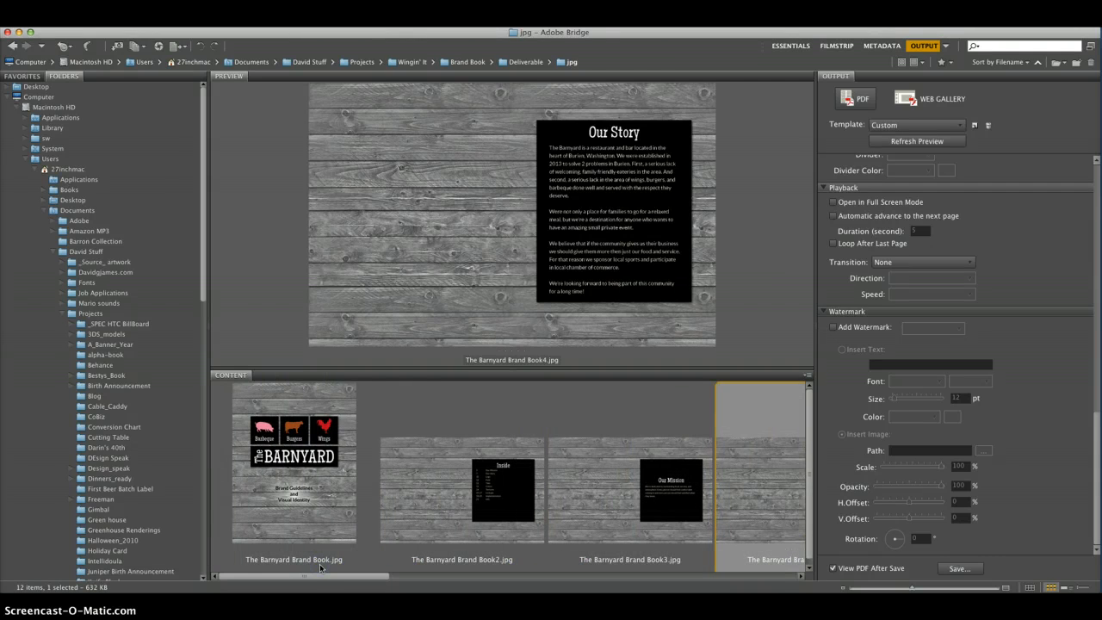
Select all images from The Barnyard Brand Book.jpg through The Barnyard Brand Book12.jpg and enlarge the preview area above the thumbnails
{"action": "left_click", "coordinate": [327, 529]}
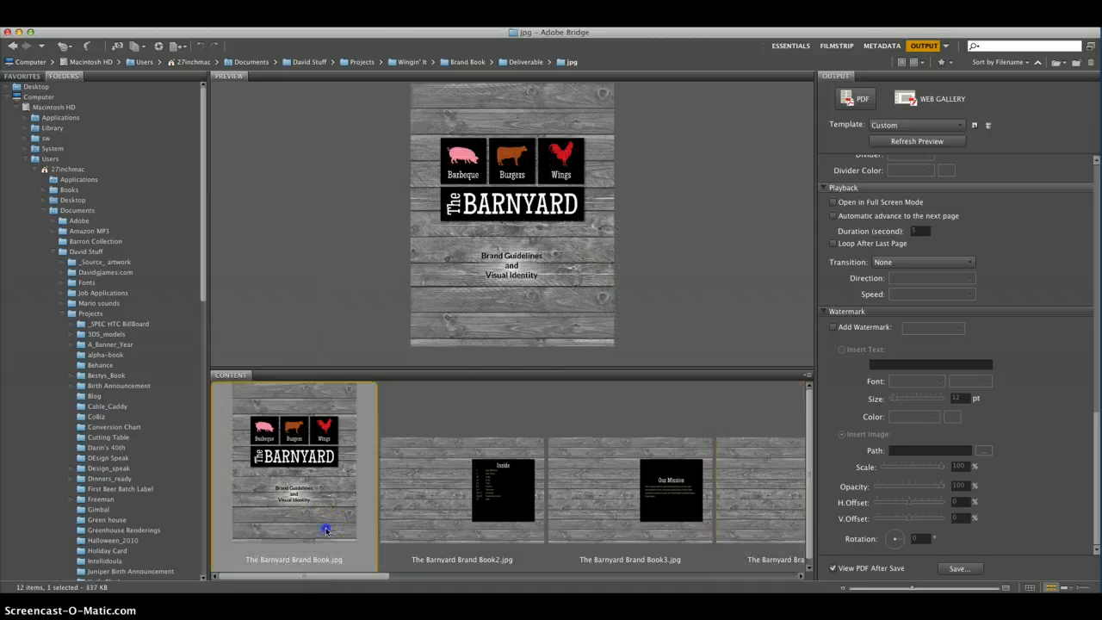
{"action": "left_click", "coordinate": [357, 578]}
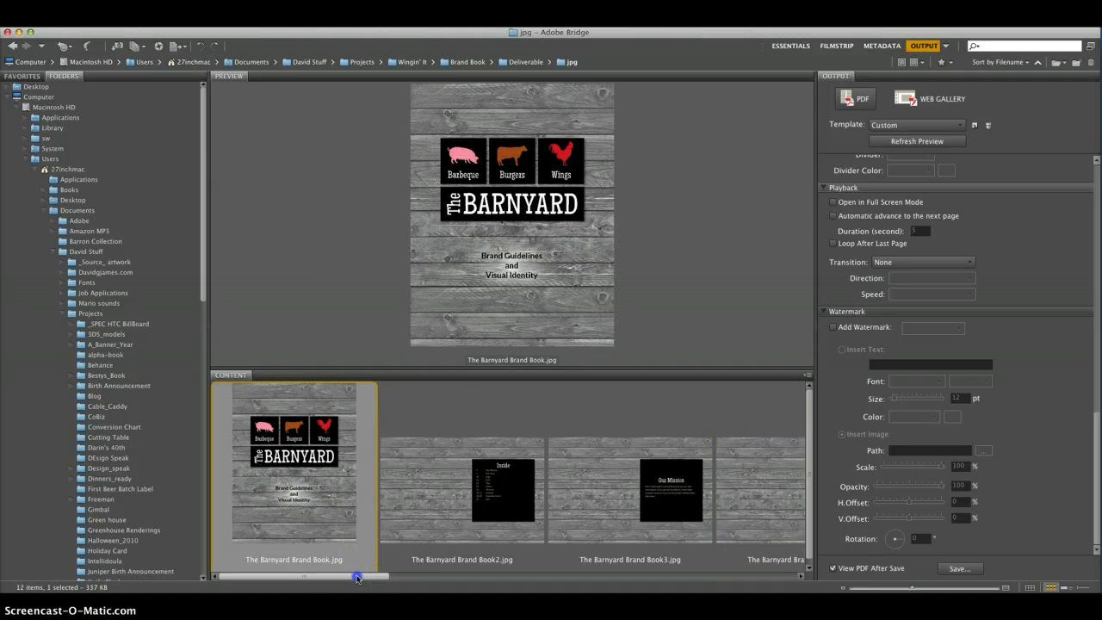
{"action": "left_click_drag", "start_coordinate": [357, 577], "coordinate": [788, 571]}
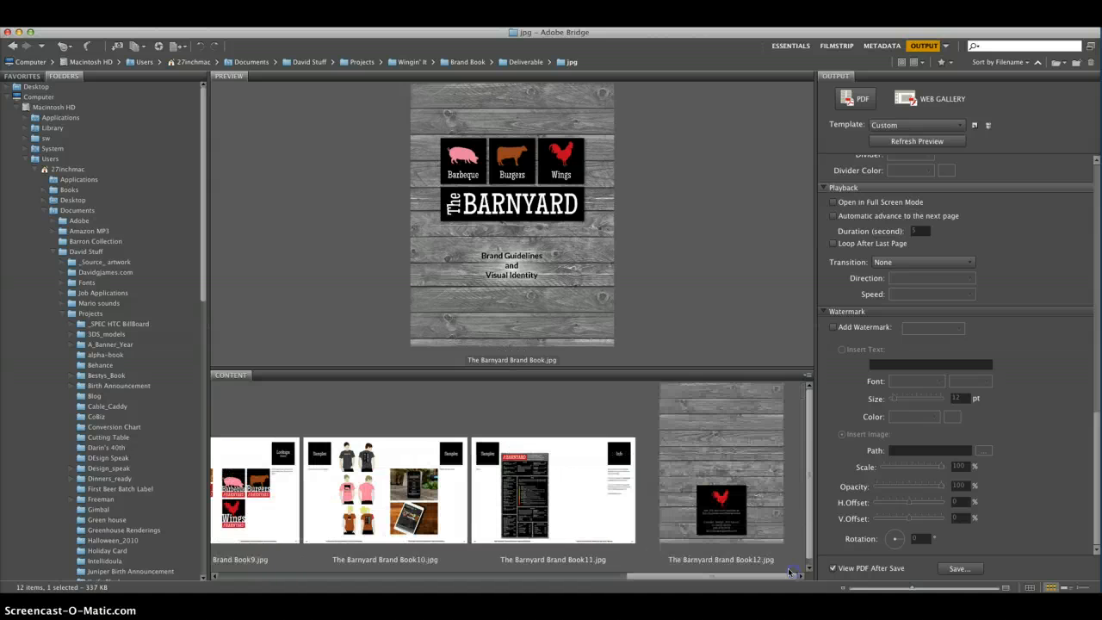
{"action": "left_click", "coordinate": [755, 514], "text": "shift"}
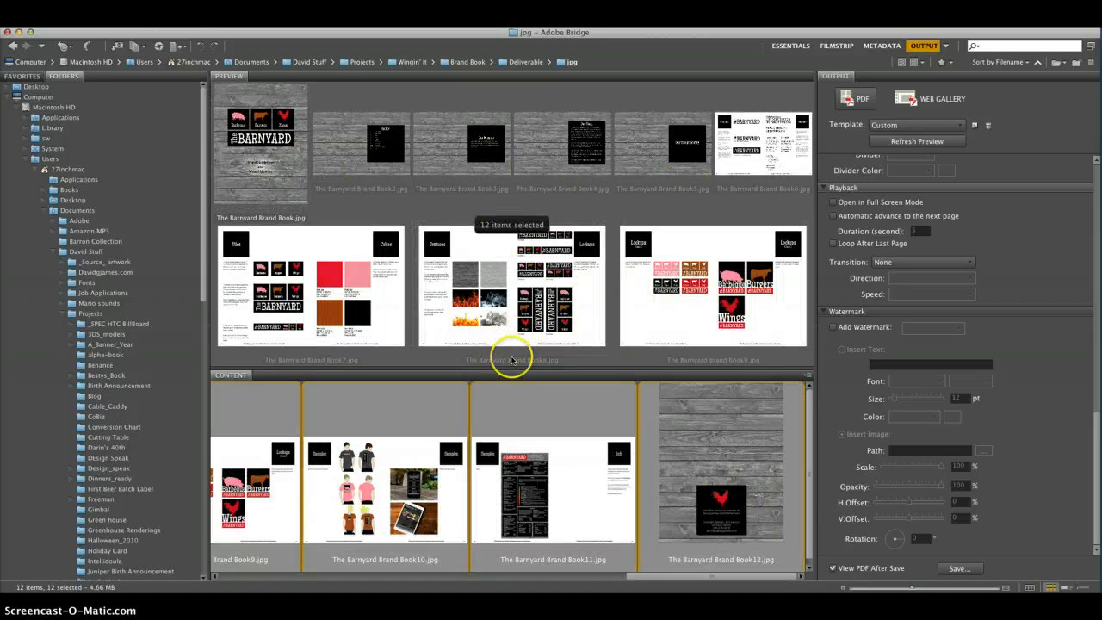
{"action": "left_click_drag", "start_coordinate": [512, 374], "coordinate": [523, 481]}
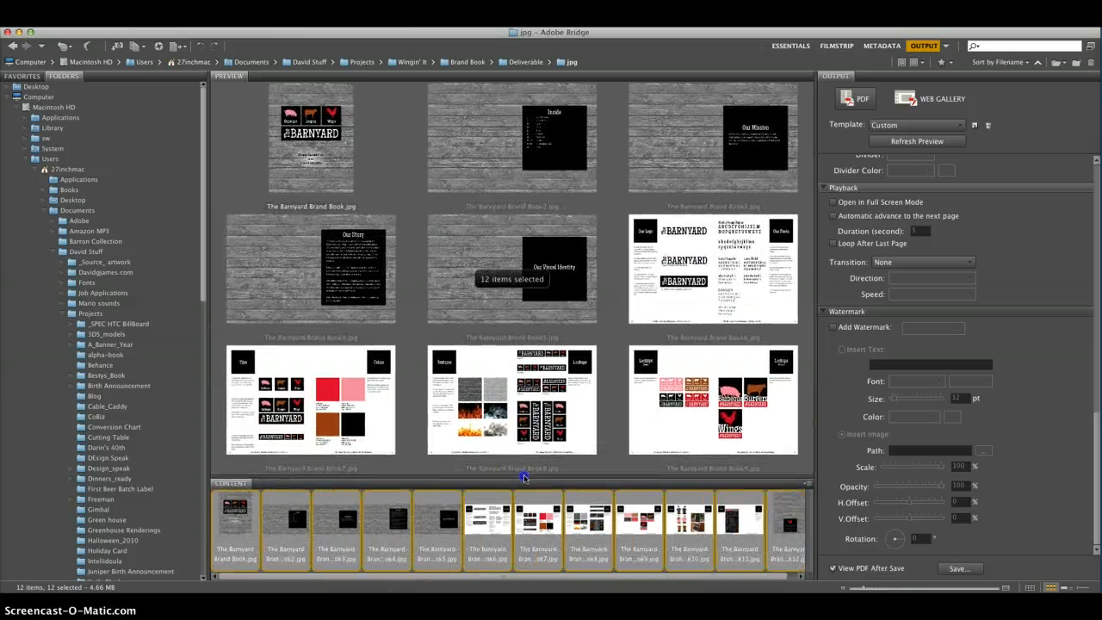
Choose the Output workspace and apply the 4*5 Contact Sheet template
{"action": "left_click", "coordinate": [945, 48]}
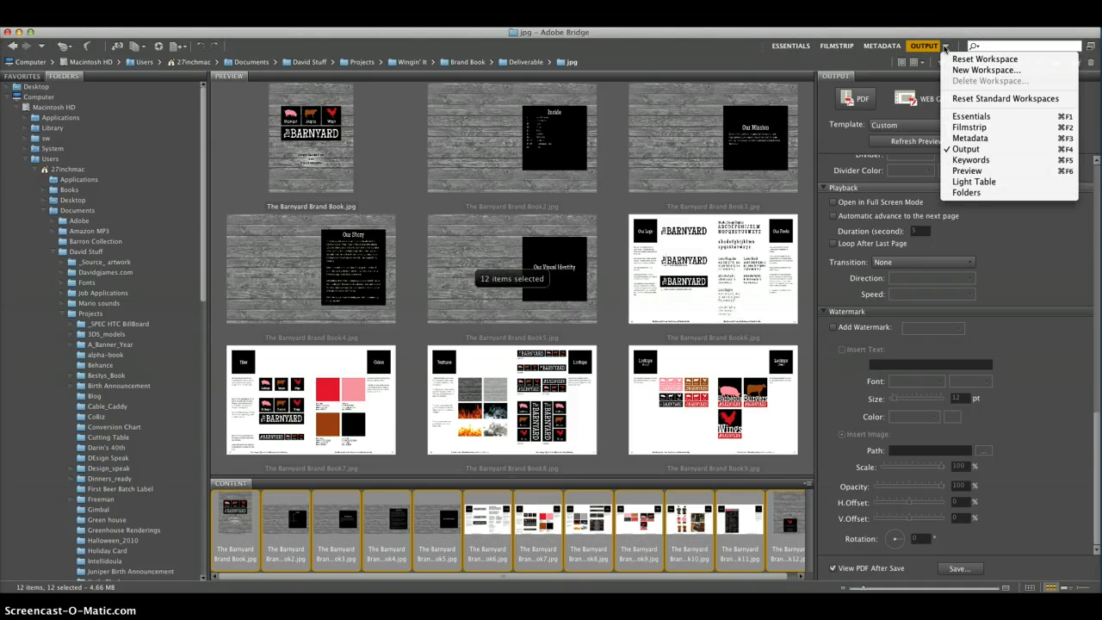
{"action": "left_click", "coordinate": [967, 150]}
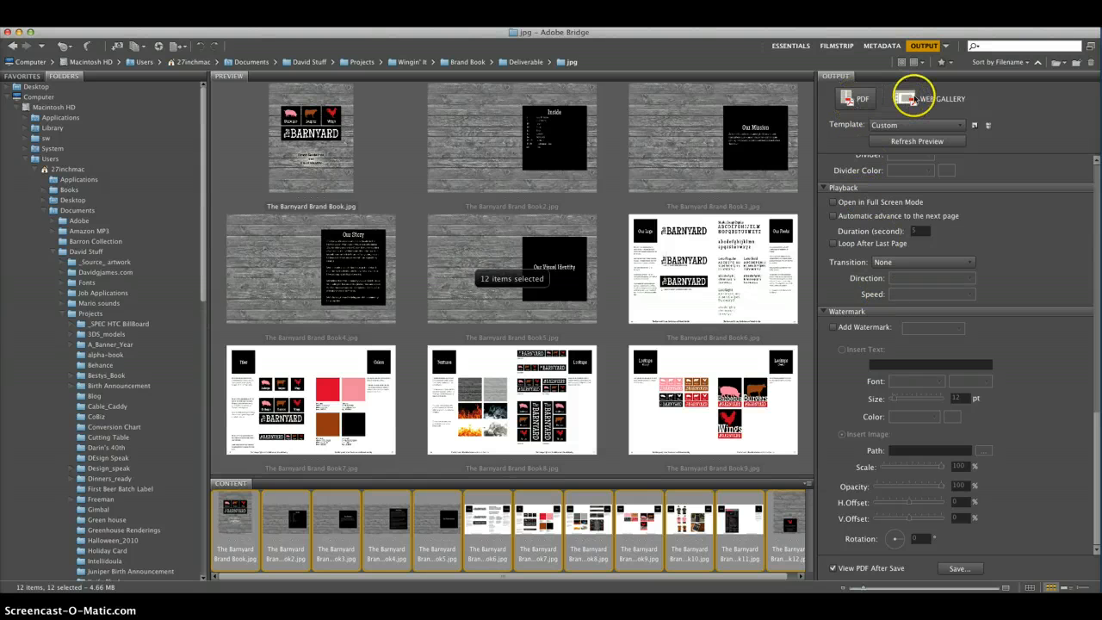
{"action": "left_click", "coordinate": [956, 125]}
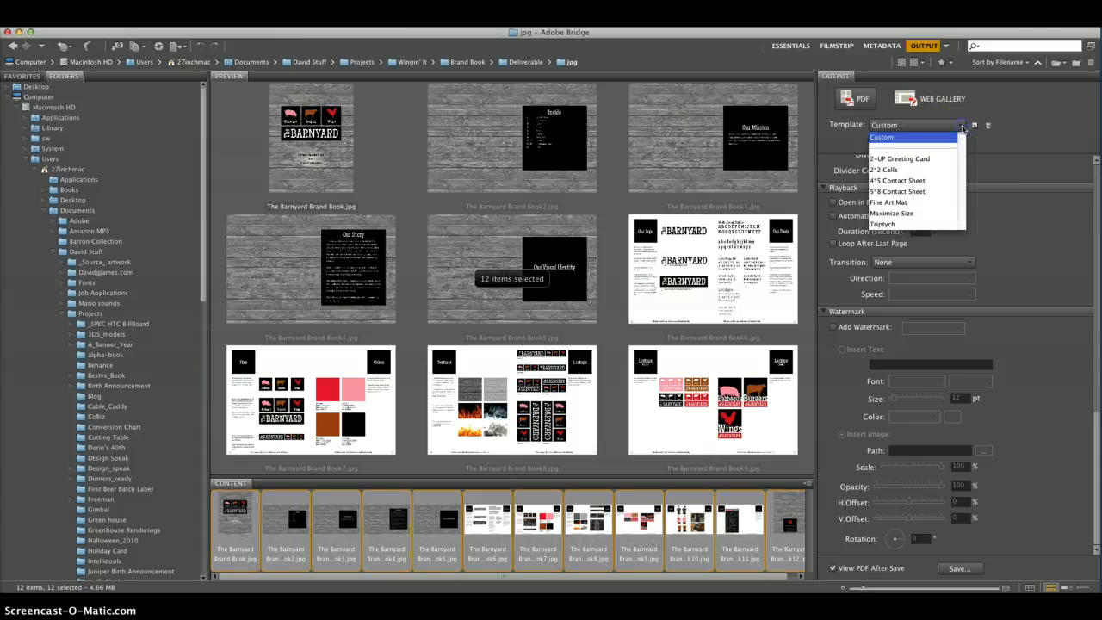
{"action": "left_click", "coordinate": [996, 275]}
{"action": "left_click", "coordinate": [957, 128]}
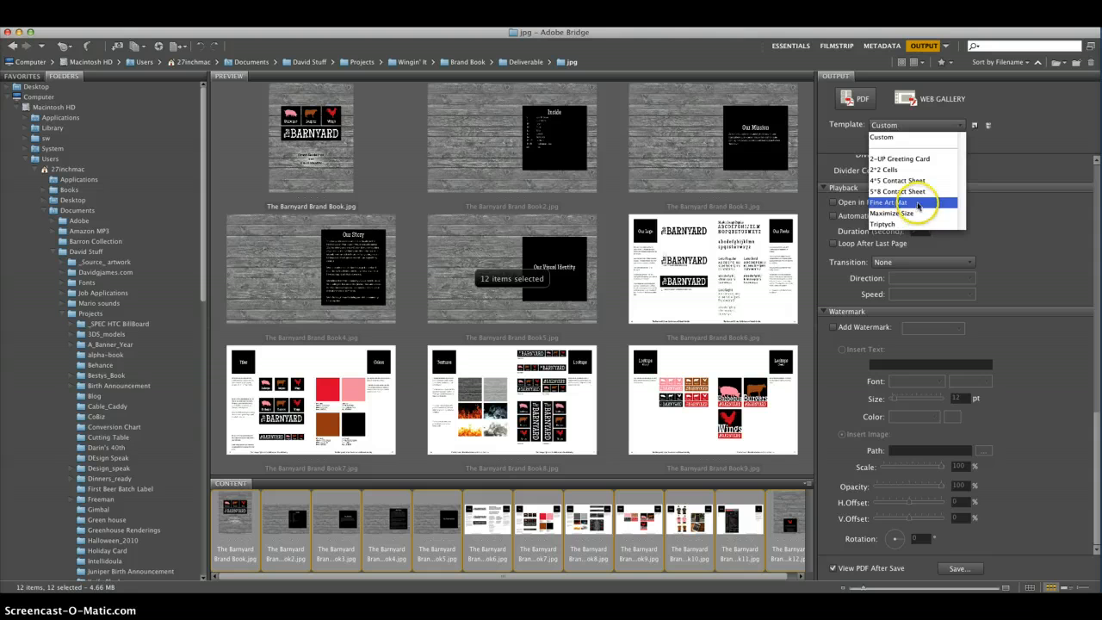
{"action": "left_click", "coordinate": [922, 180]}
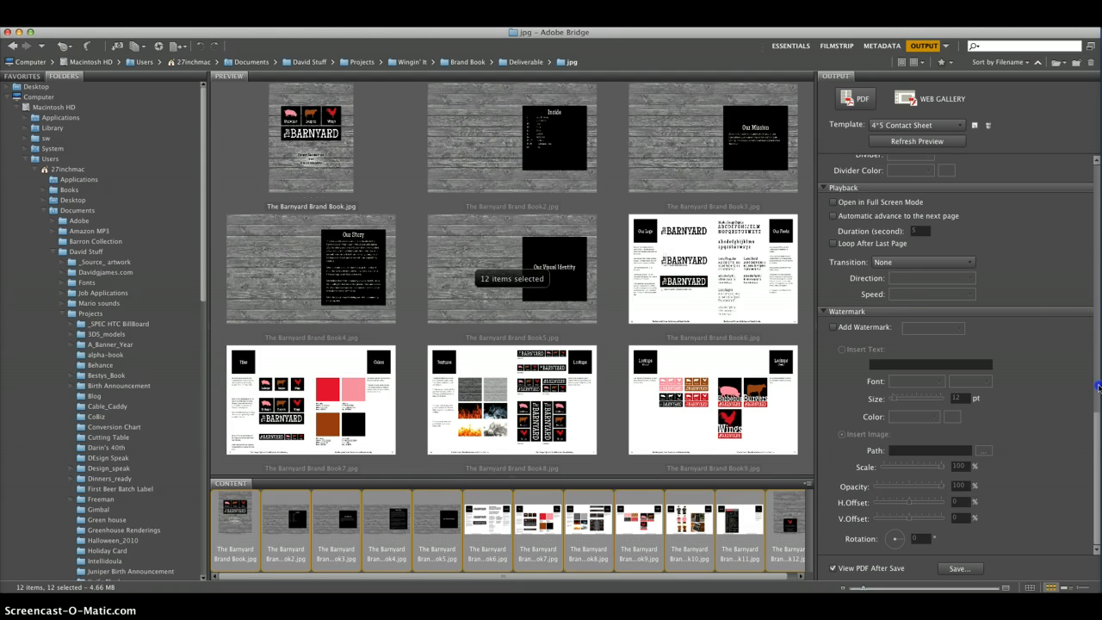
Set the contact sheet's page preset to U.S. Paper
{"action": "left_click_drag", "start_coordinate": [1098, 387], "coordinate": [1097, 172]}
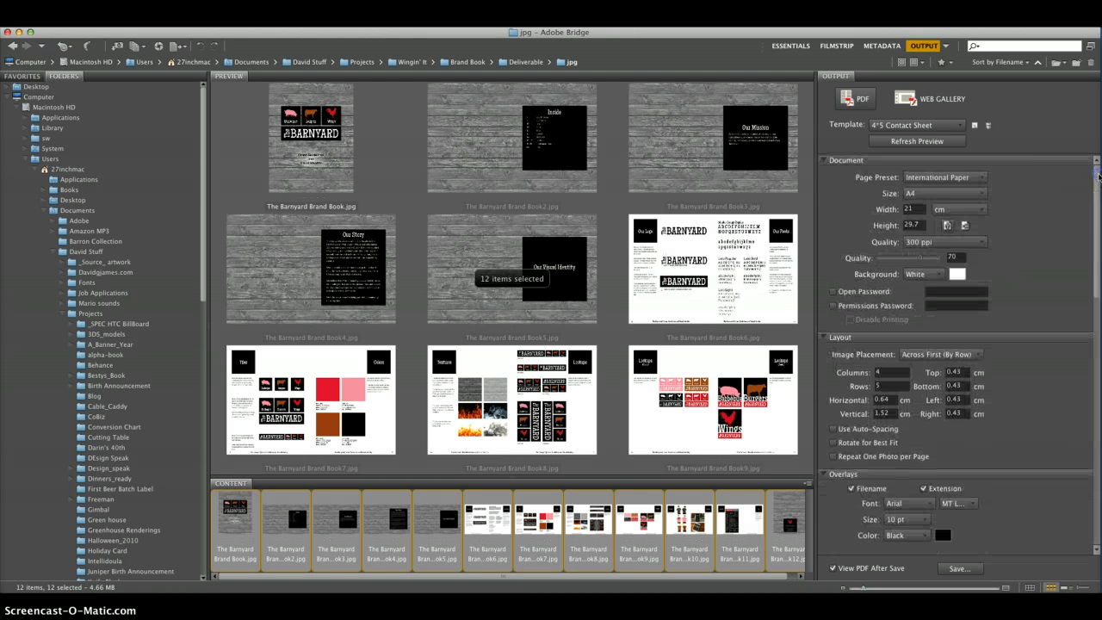
{"action": "left_click", "coordinate": [959, 181]}
{"action": "left_click", "coordinate": [1019, 198]}
{"action": "left_click", "coordinate": [957, 180]}
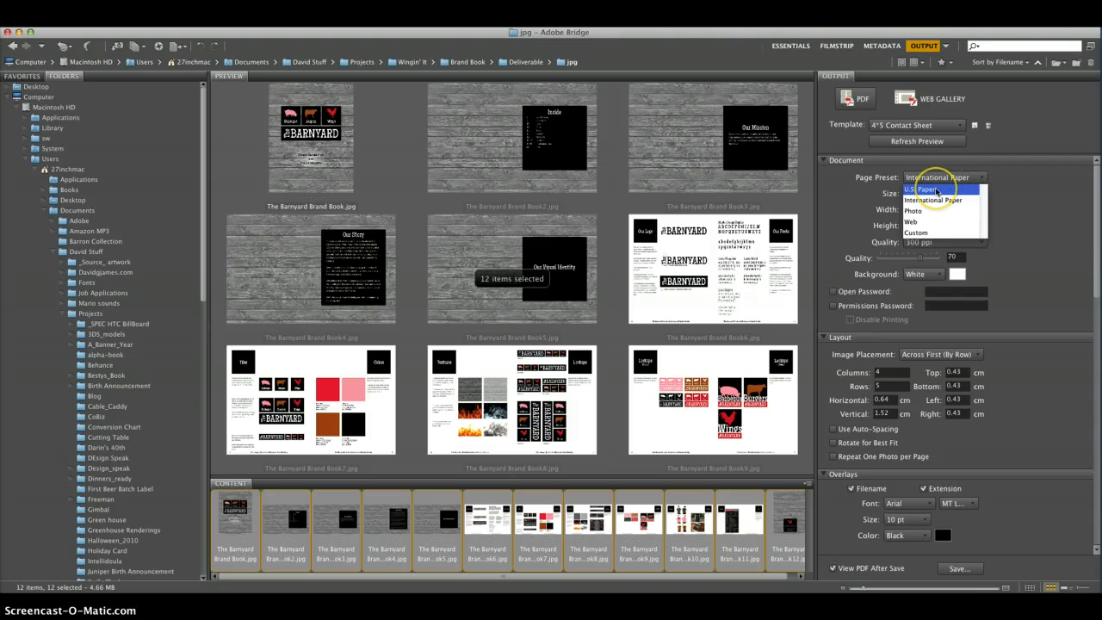
{"action": "left_click", "coordinate": [936, 192]}
{"action": "left_click", "coordinate": [976, 183]}
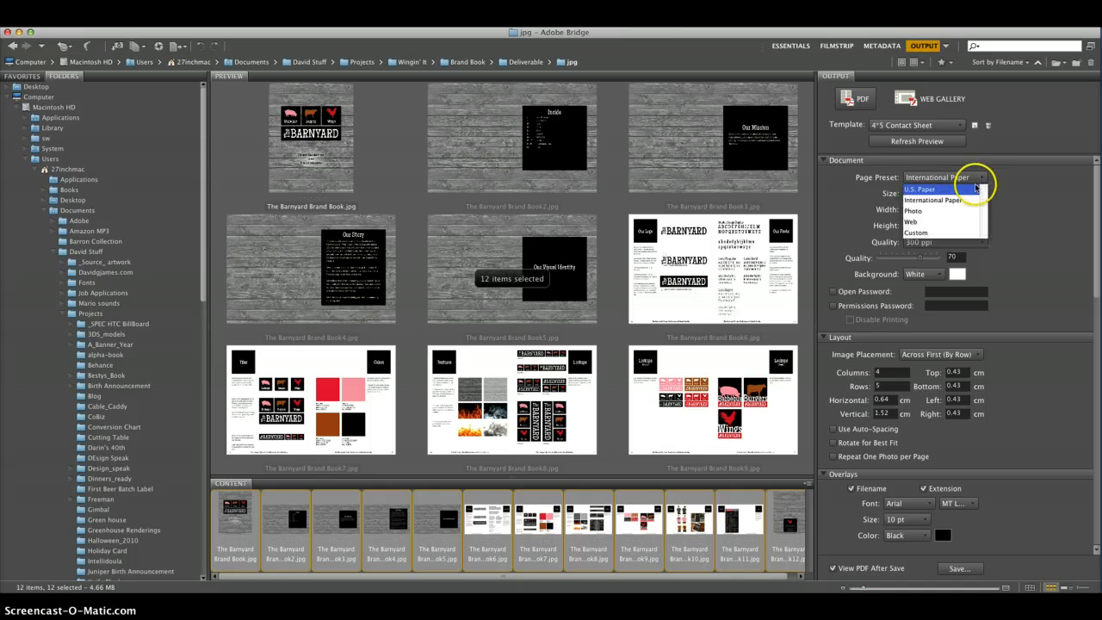
{"action": "left_click", "coordinate": [935, 199]}
{"action": "left_click", "coordinate": [929, 180]}
{"action": "left_click", "coordinate": [926, 189]}
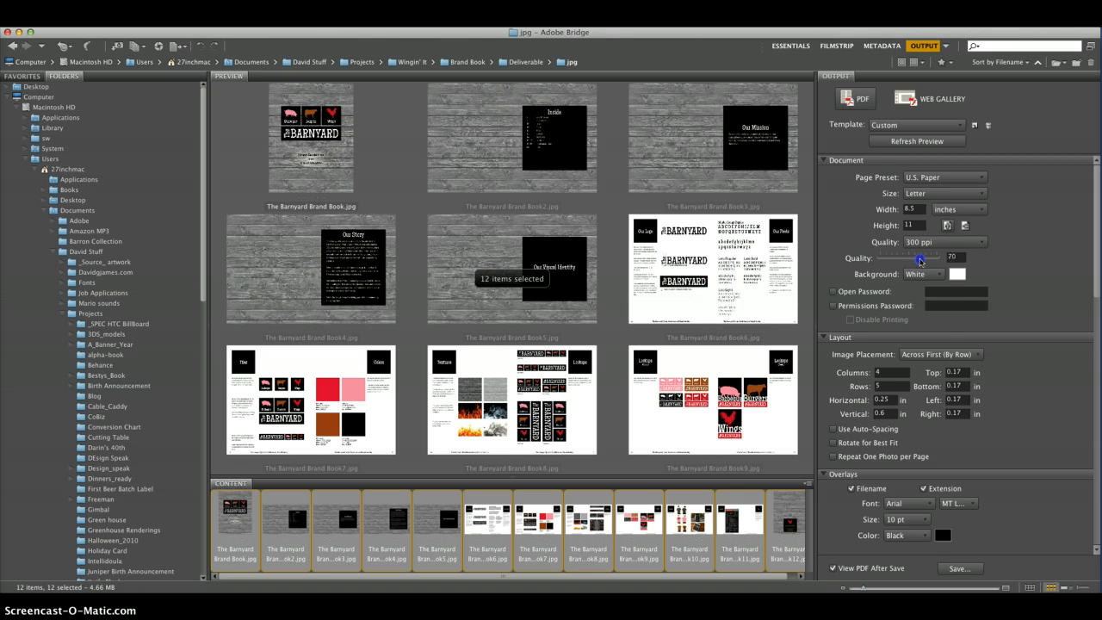
Set the contact sheet's page background to Black
{"action": "left_click", "coordinate": [941, 275]}
{"action": "left_click", "coordinate": [931, 291]}
{"action": "left_click", "coordinate": [953, 275]}
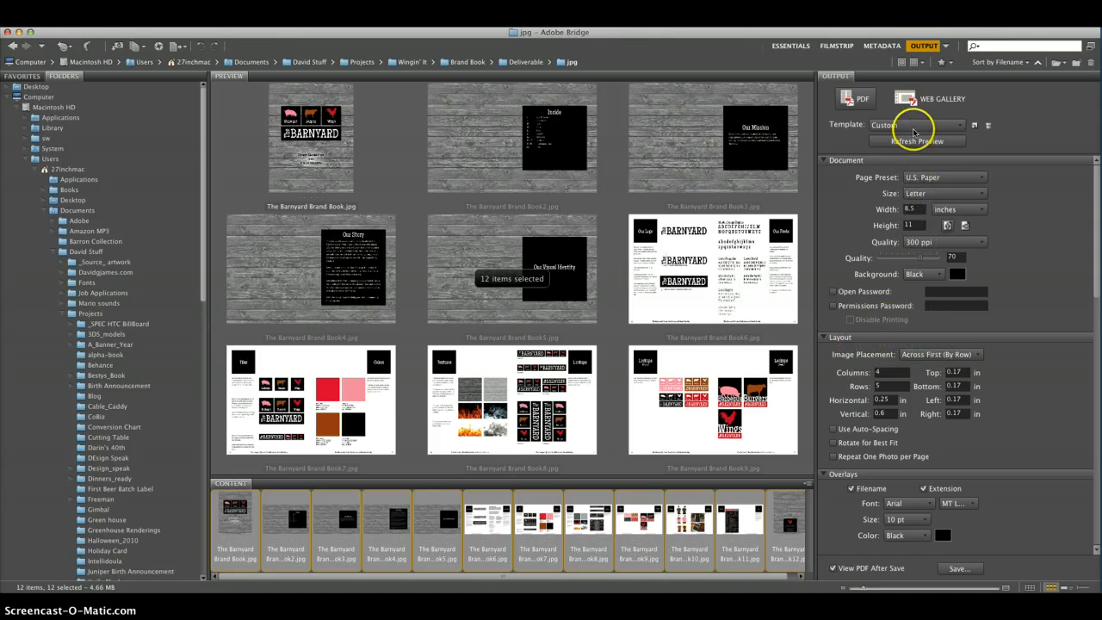
{"action": "left_click", "coordinate": [961, 356]}
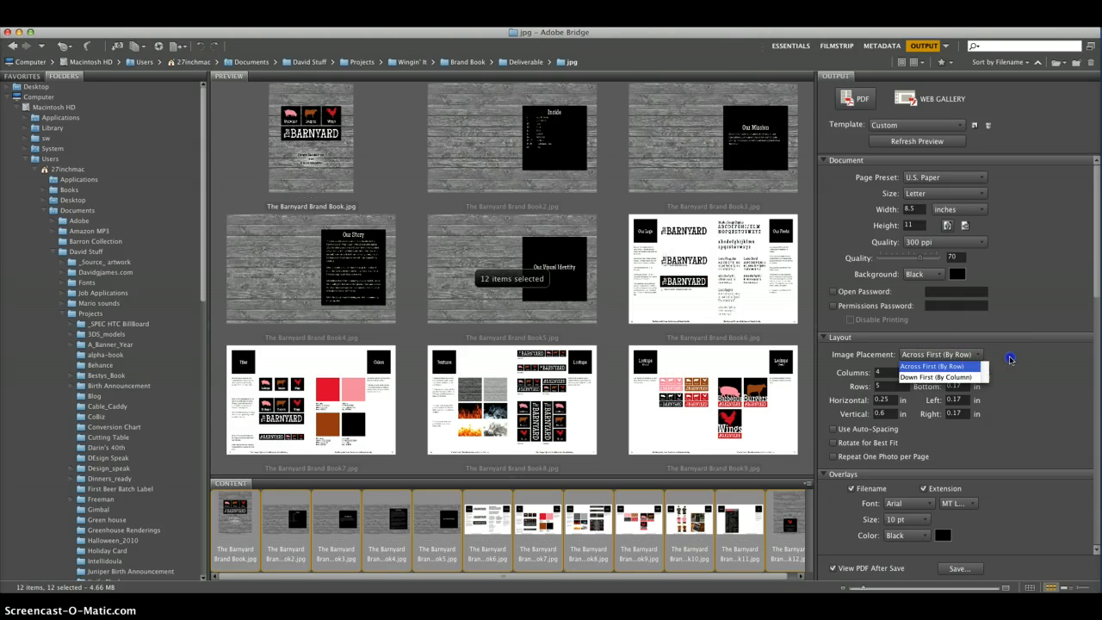
{"action": "left_click", "coordinate": [1009, 359]}
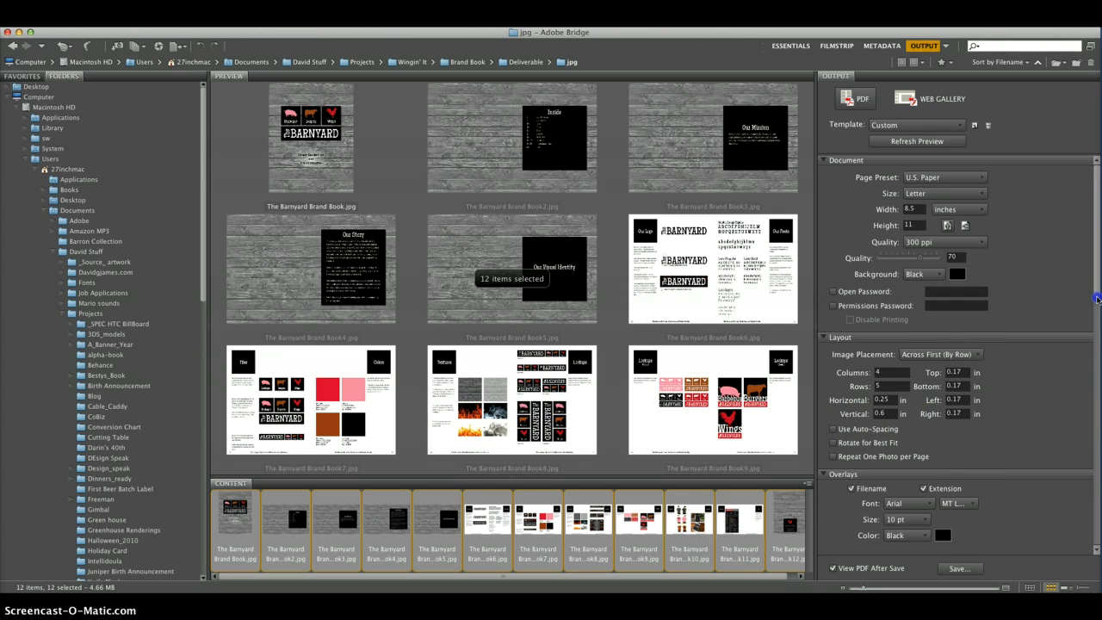
Set the filename overlay text to 8 pt in White
{"action": "left_click_drag", "start_coordinate": [1097, 298], "coordinate": [1097, 321]}
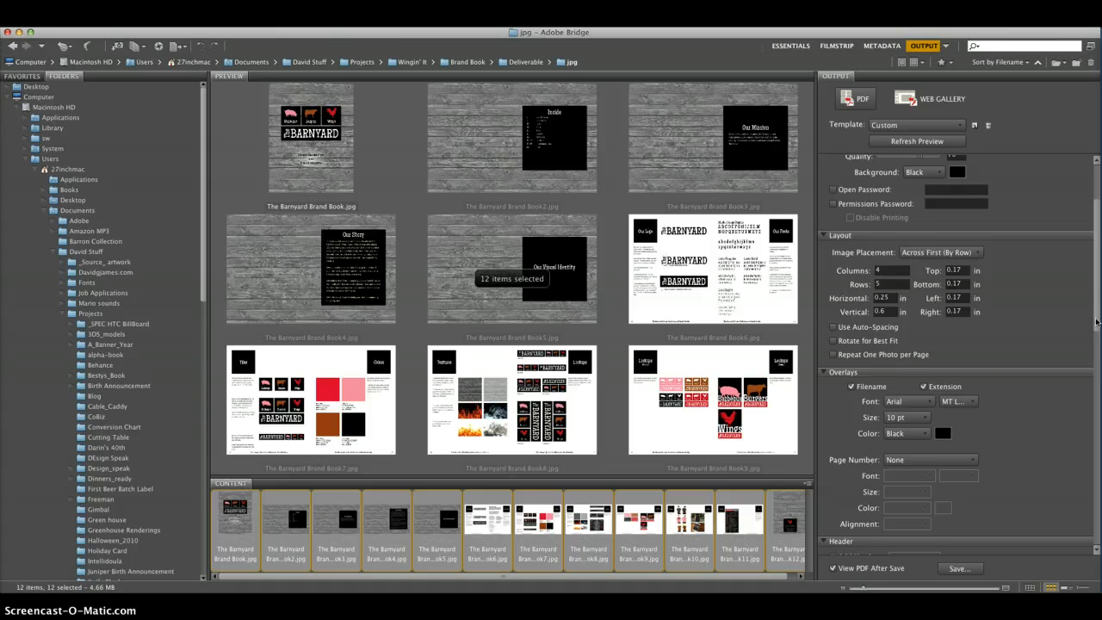
{"action": "left_click", "coordinate": [923, 418]}
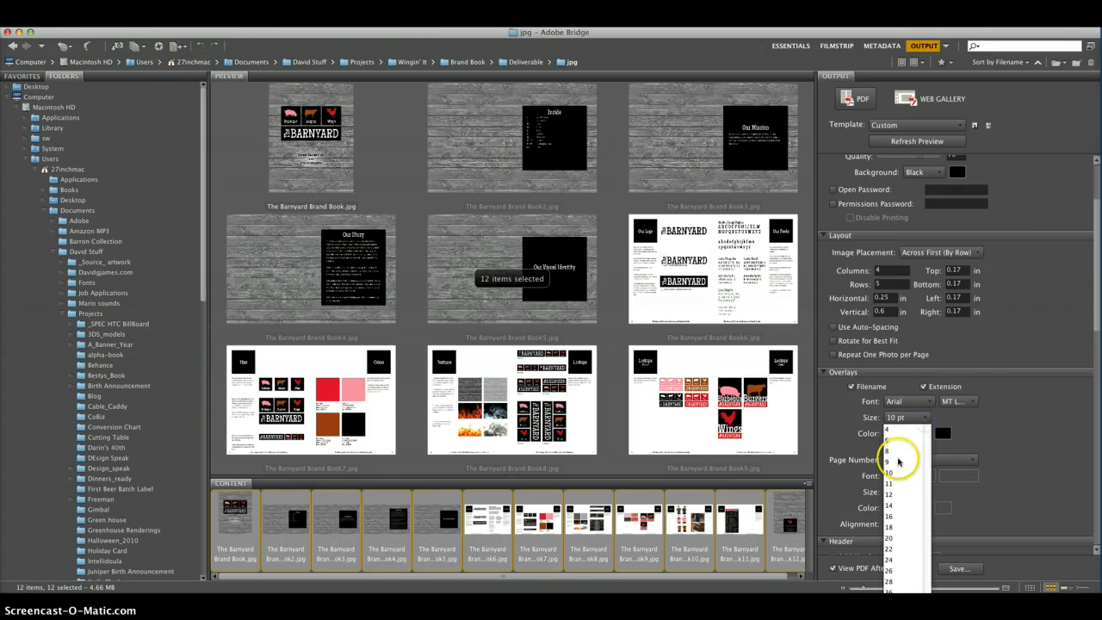
{"action": "left_click", "coordinate": [897, 451]}
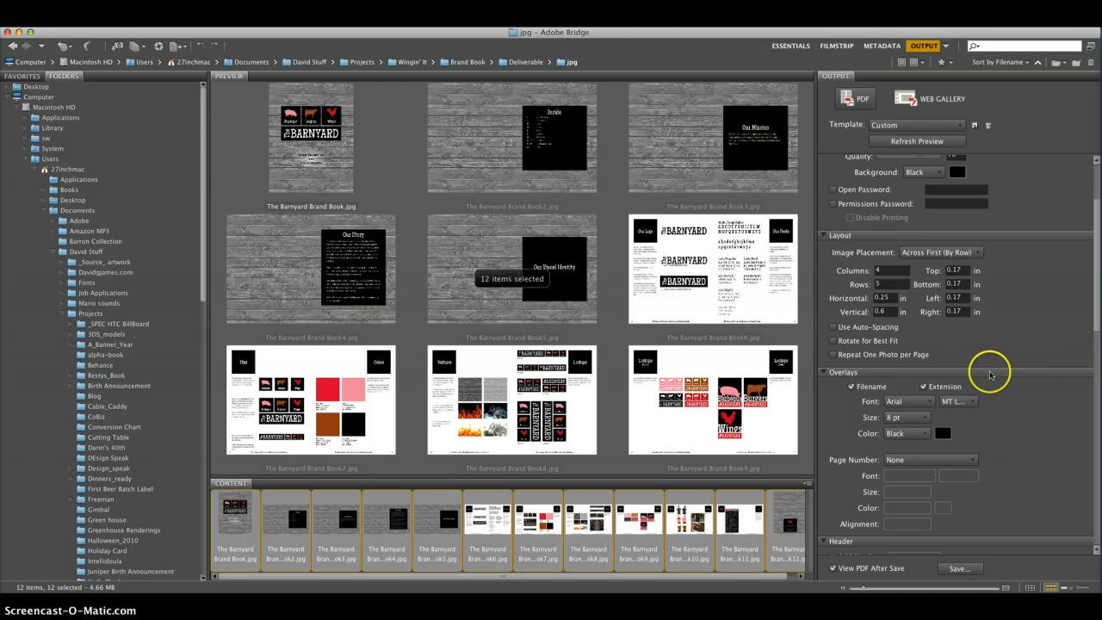
{"action": "left_click", "coordinate": [927, 435]}
{"action": "left_click", "coordinate": [908, 456]}
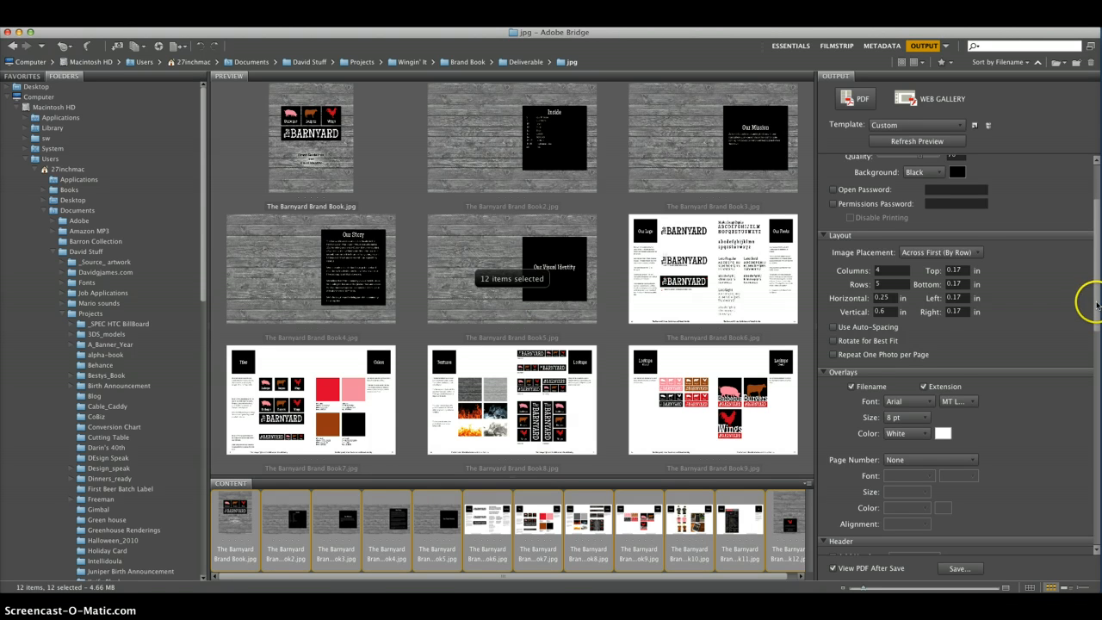
Save the contact sheet as Barnyard.pdf on the Desktop, replacing the existing file
{"action": "scroll", "coordinate": [1095, 319], "scroll_direction": "down", "scroll_amount": 5}
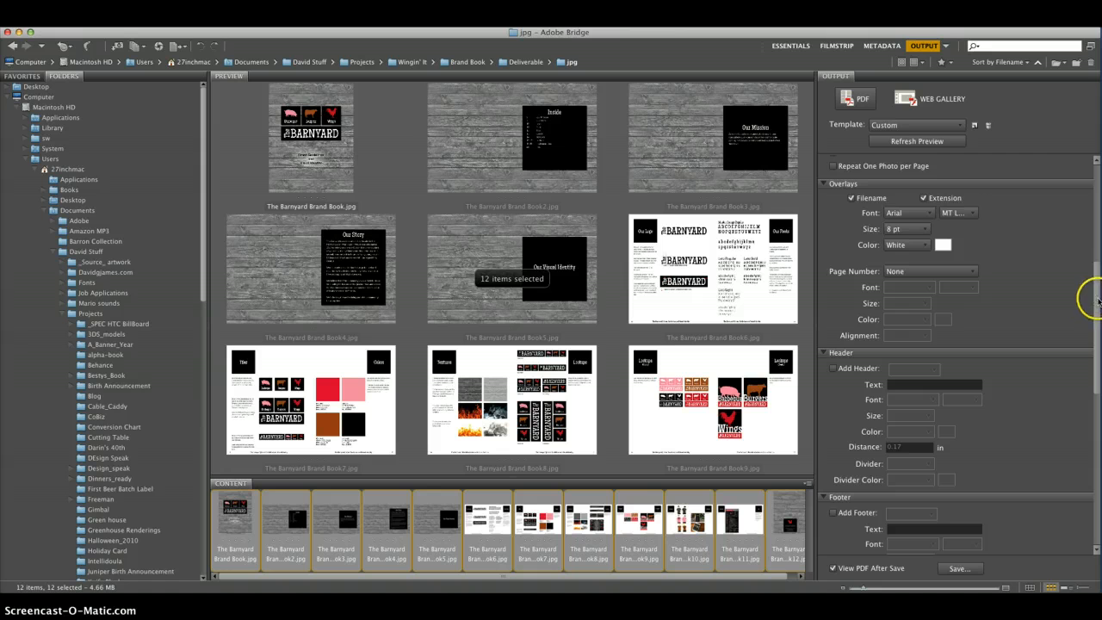
{"action": "left_click_drag", "start_coordinate": [1096, 308], "coordinate": [1096, 319]}
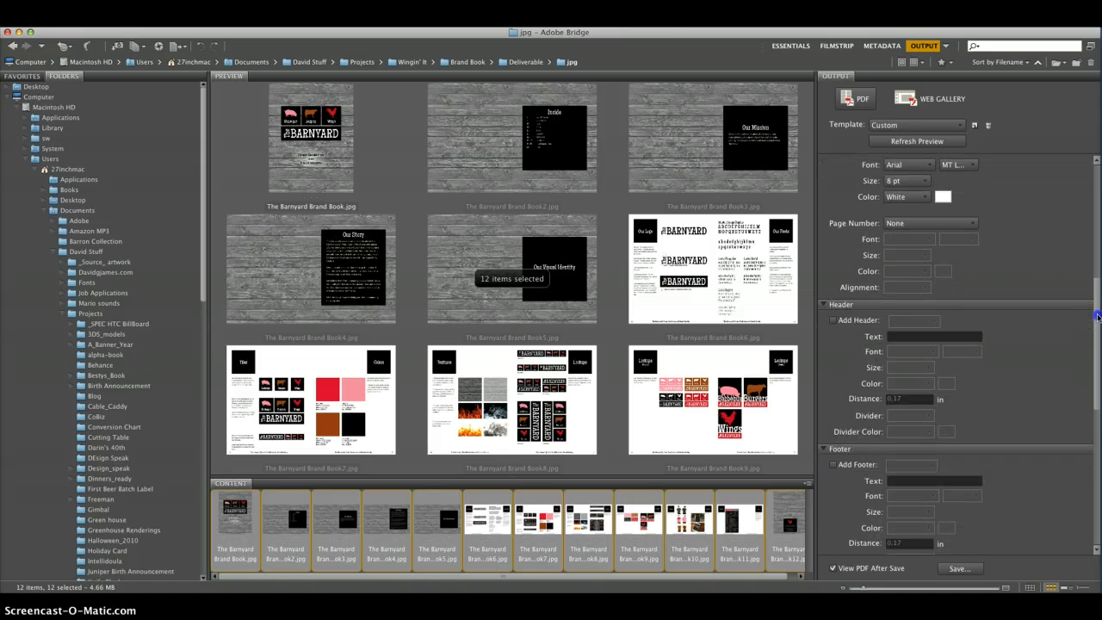
{"action": "scroll", "coordinate": [1096, 316], "scroll_direction": "down", "scroll_amount": 6}
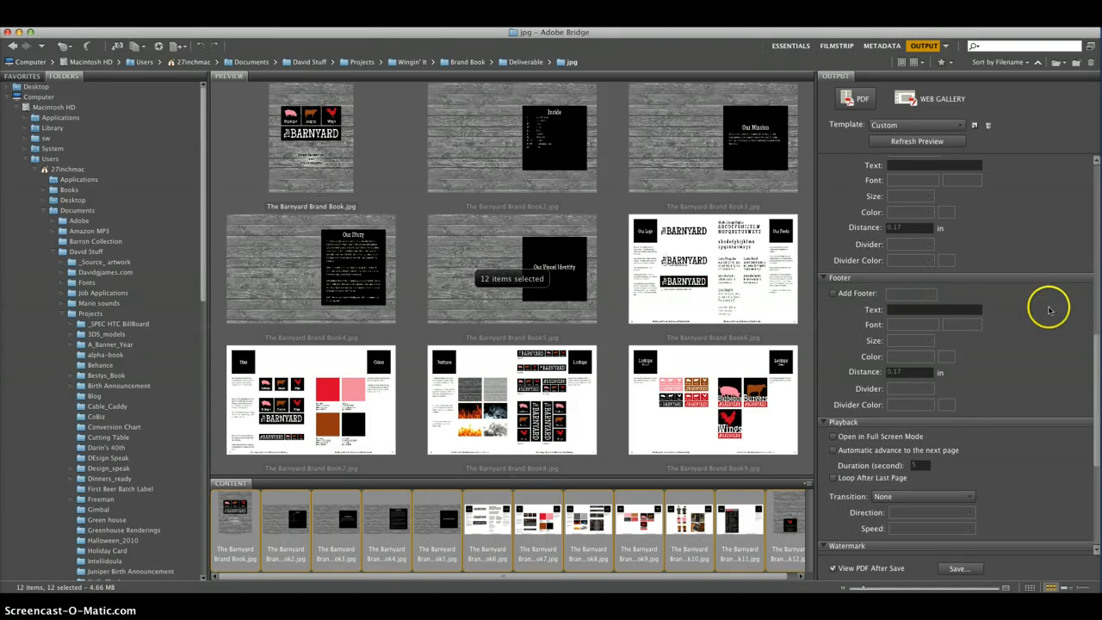
{"action": "left_click_drag", "start_coordinate": [1095, 346], "coordinate": [1096, 434]}
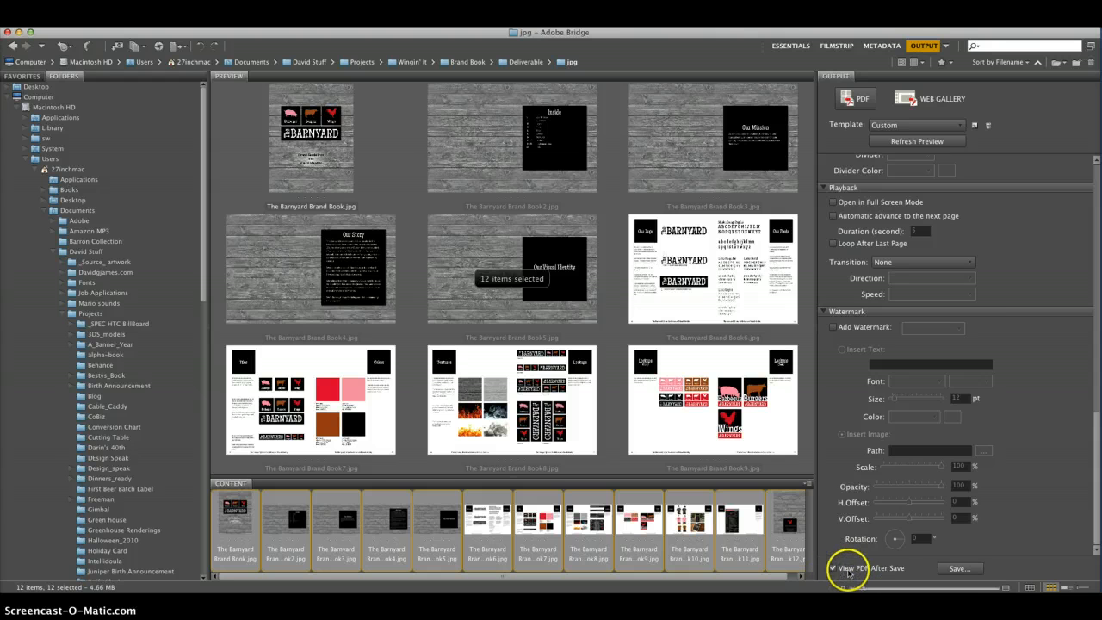
{"action": "left_click", "coordinate": [957, 569]}
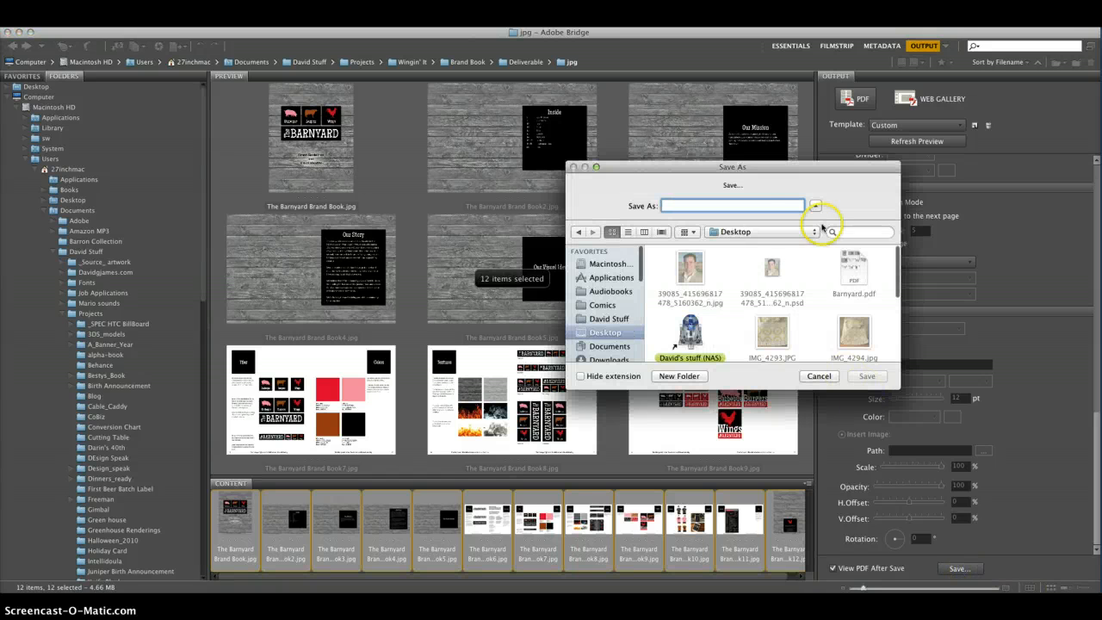
{"action": "left_click", "coordinate": [843, 272]}
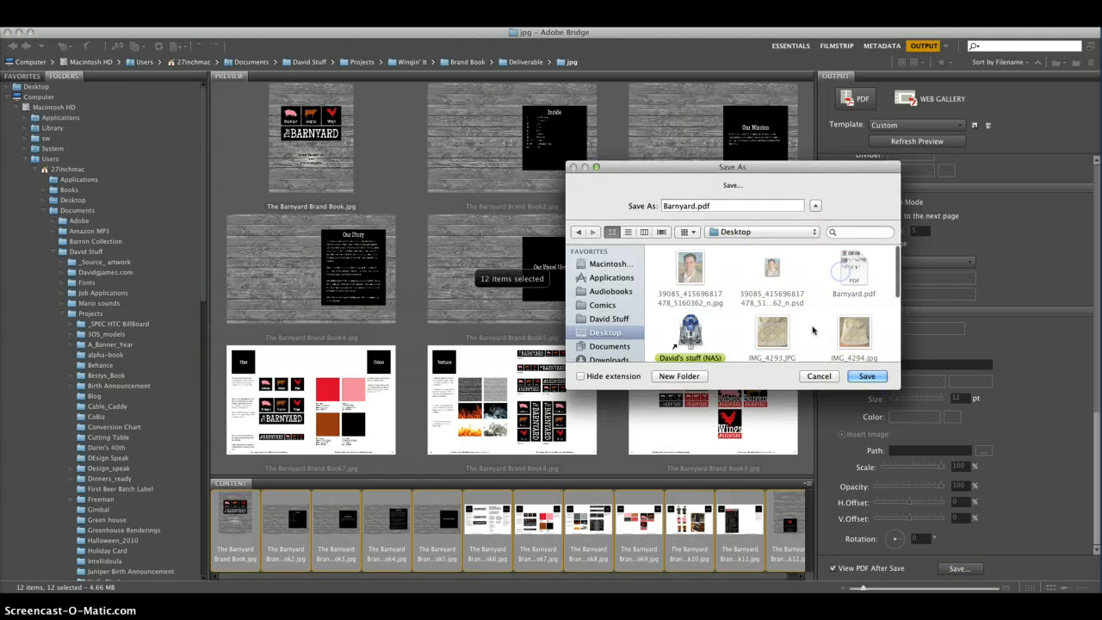
{"action": "left_click", "coordinate": [867, 377]}
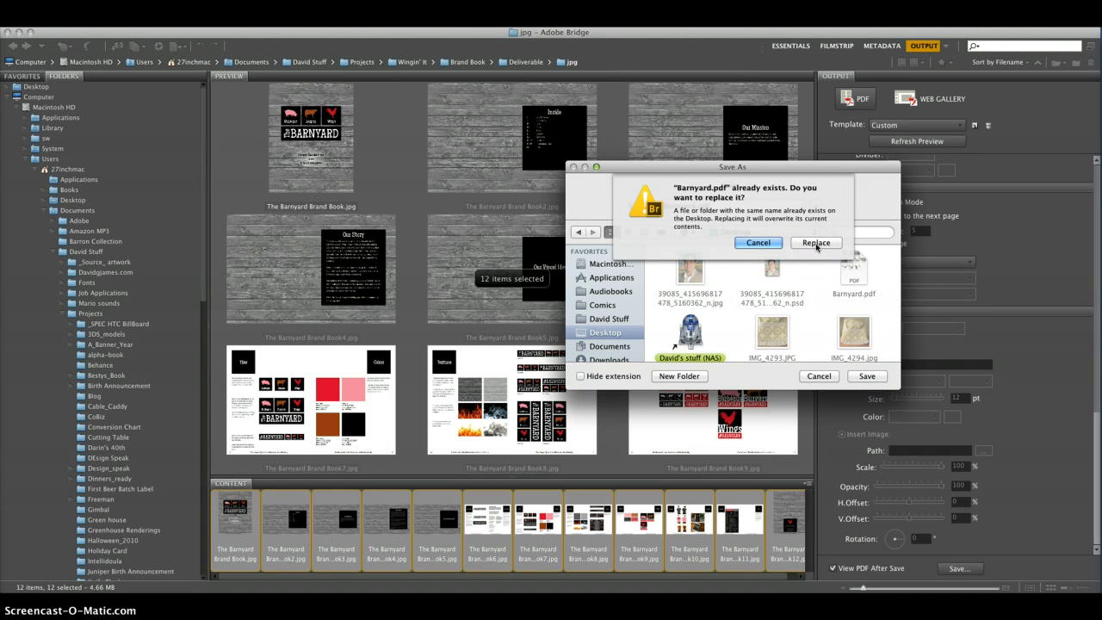
{"action": "left_click", "coordinate": [816, 243]}
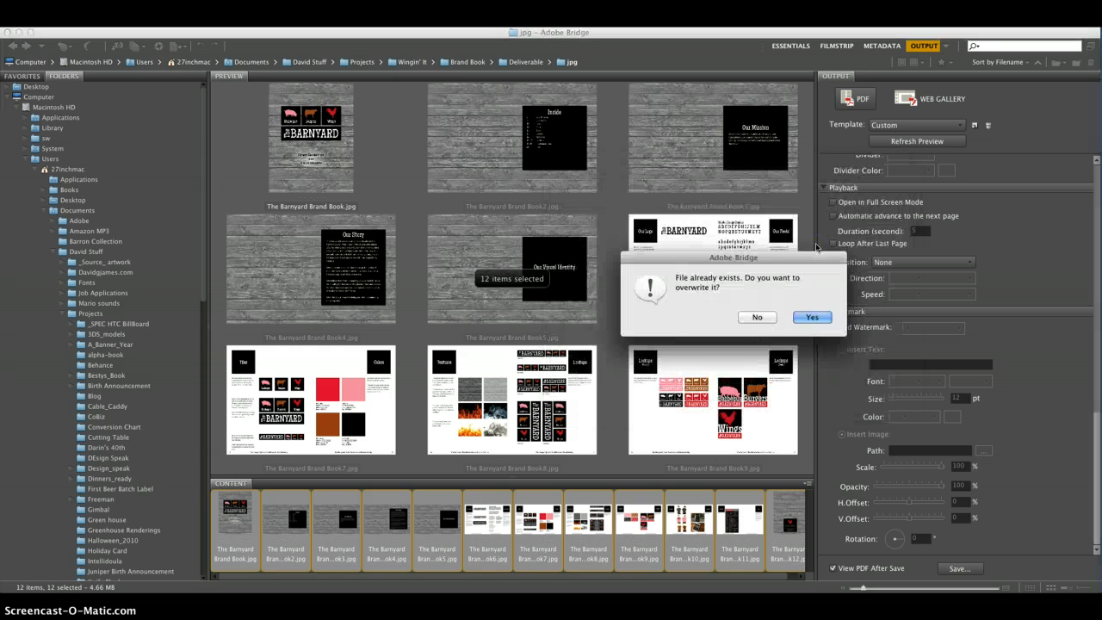
{"action": "left_click", "coordinate": [798, 316]}
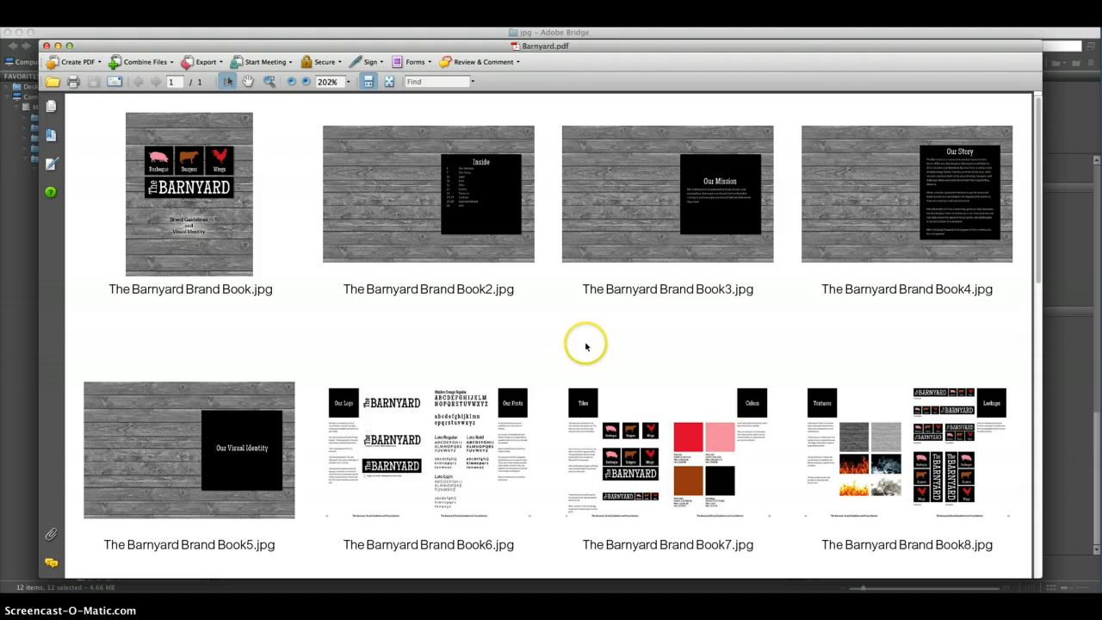
Close the old white-background Barnyard.pdf and review the new black contact sheet at 100% zoom
{"action": "left_click", "coordinate": [47, 46]}
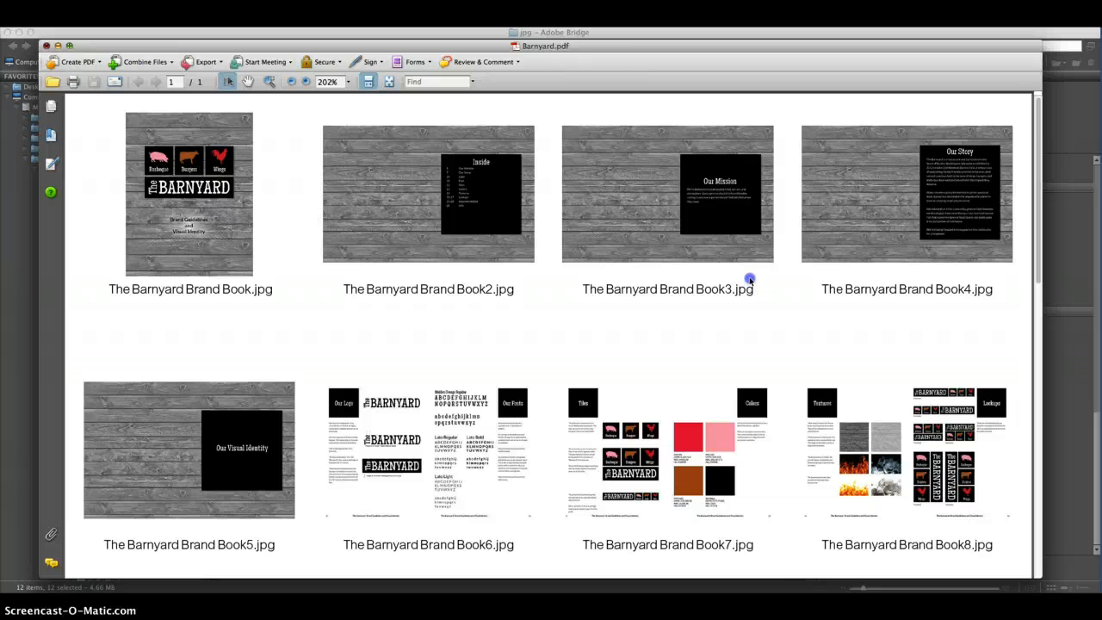
{"action": "left_click", "coordinate": [47, 46]}
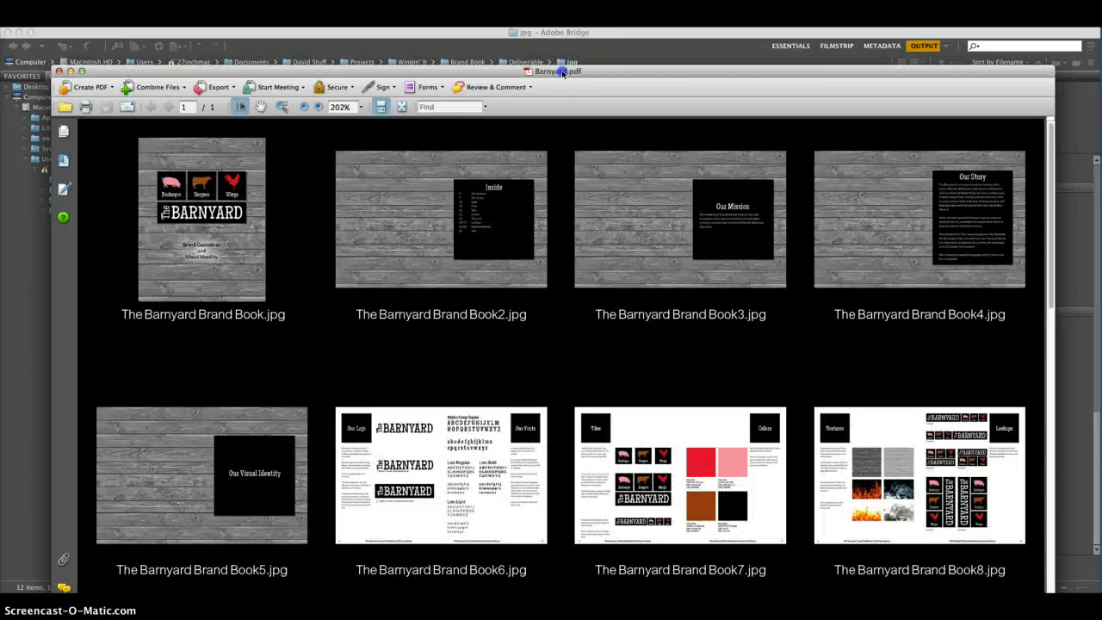
{"action": "left_click_drag", "start_coordinate": [562, 72], "coordinate": [554, 44]}
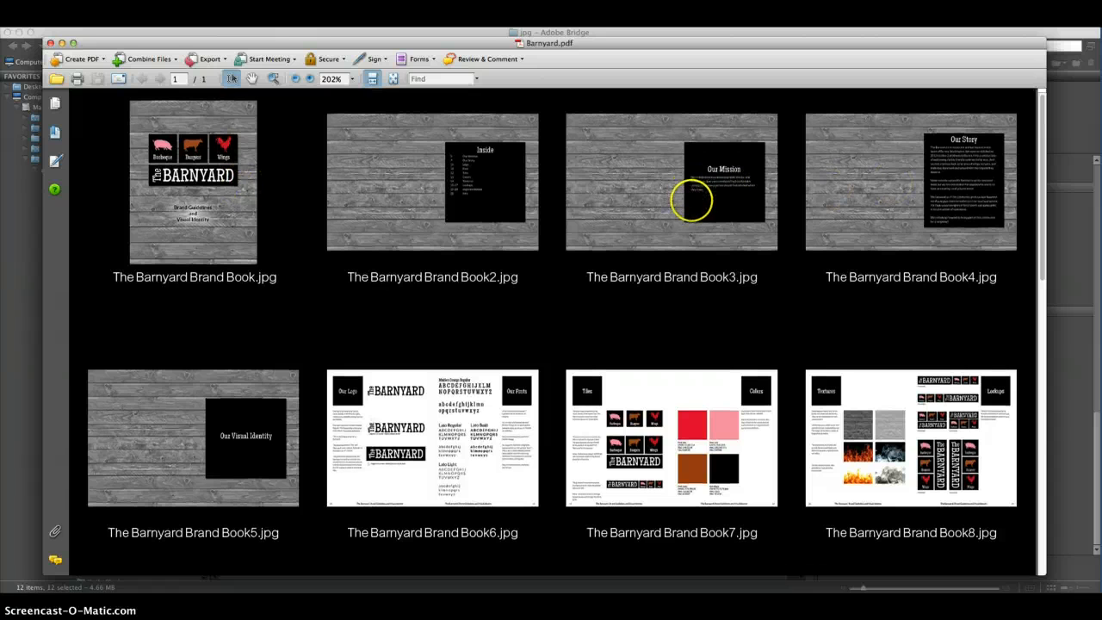
{"action": "scroll", "coordinate": [691, 200], "scroll_direction": "down", "scroll_amount": 10}
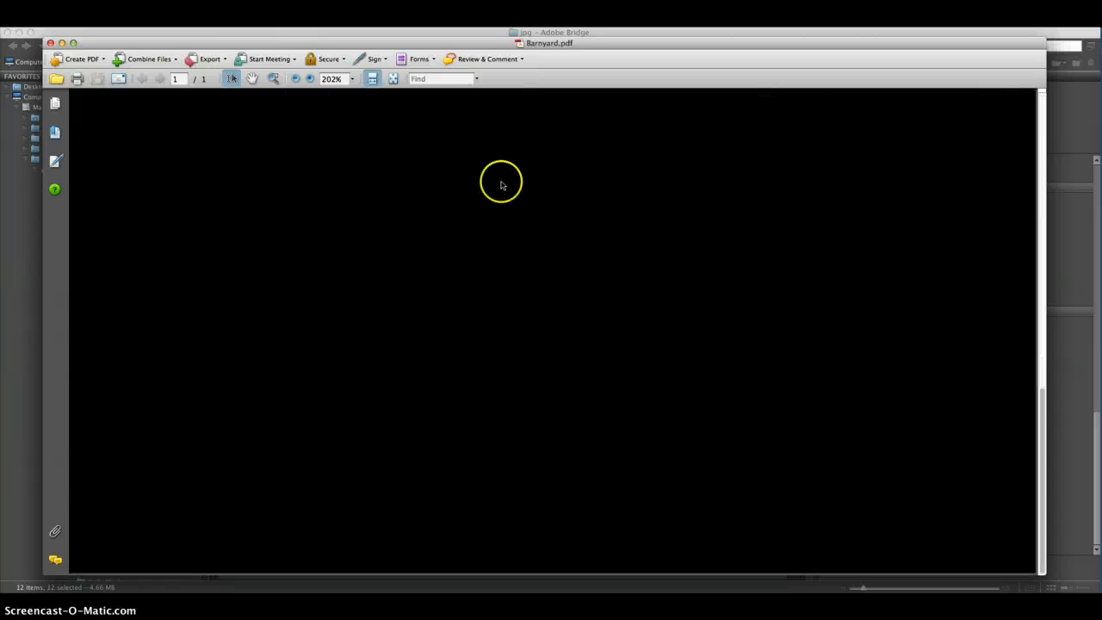
{"action": "scroll", "coordinate": [539, 189], "scroll_direction": "up", "scroll_amount": 10}
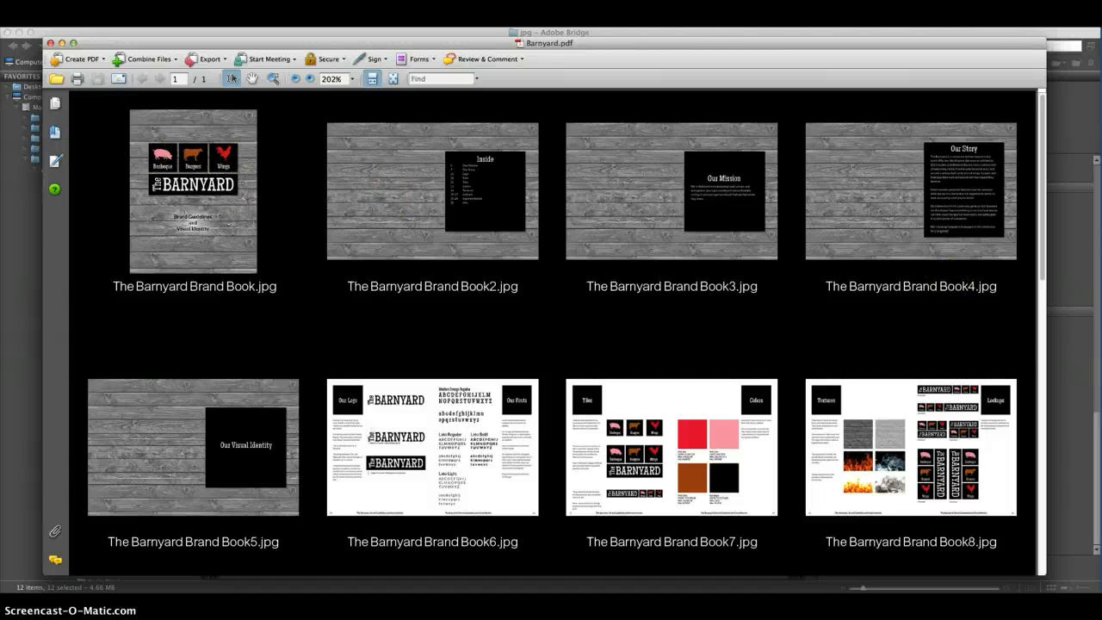
{"action": "key", "text": "super+minus"}
{"action": "key", "text": "super+minus"}
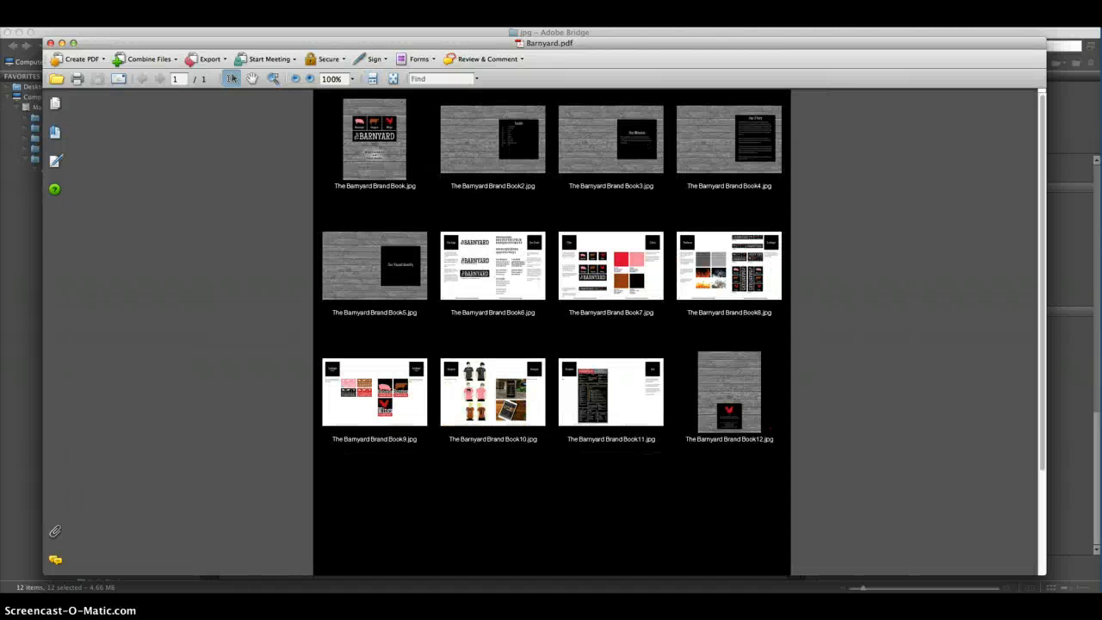